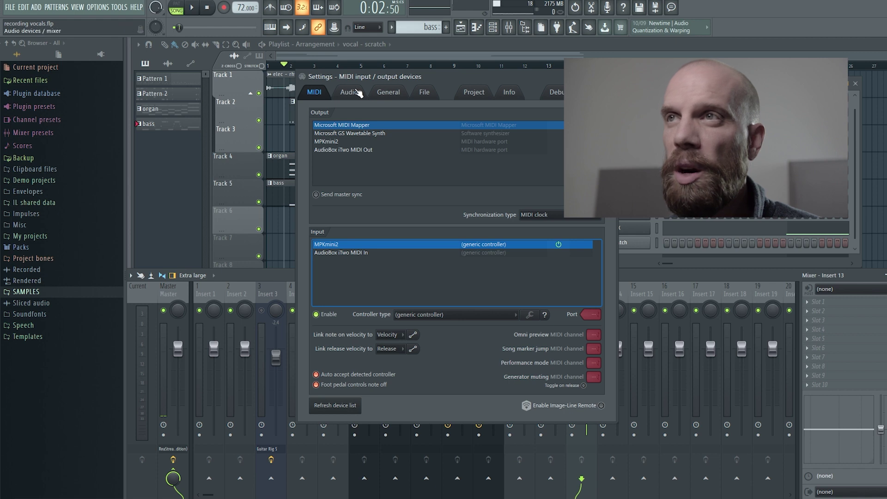
# Step: Keep AudioBox ASIO Driver as the audio device in the Audio settings, then close Settings
pyautogui.click(357, 95)
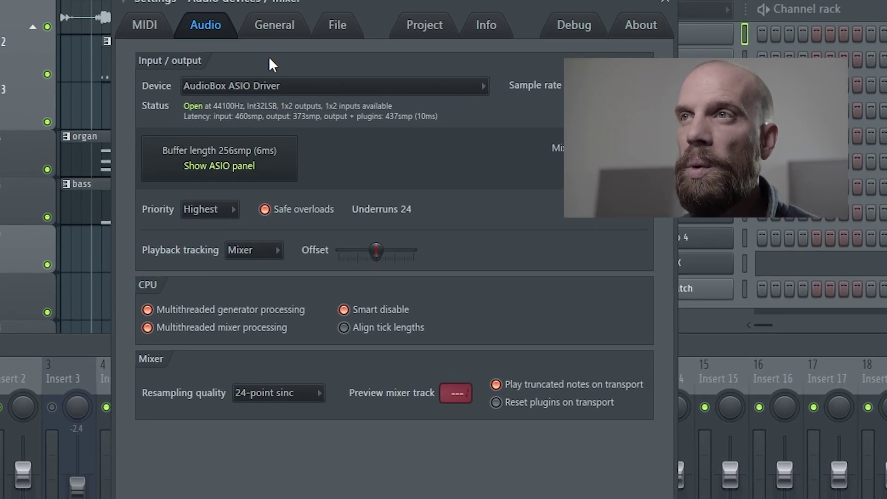
pyautogui.click(480, 87)
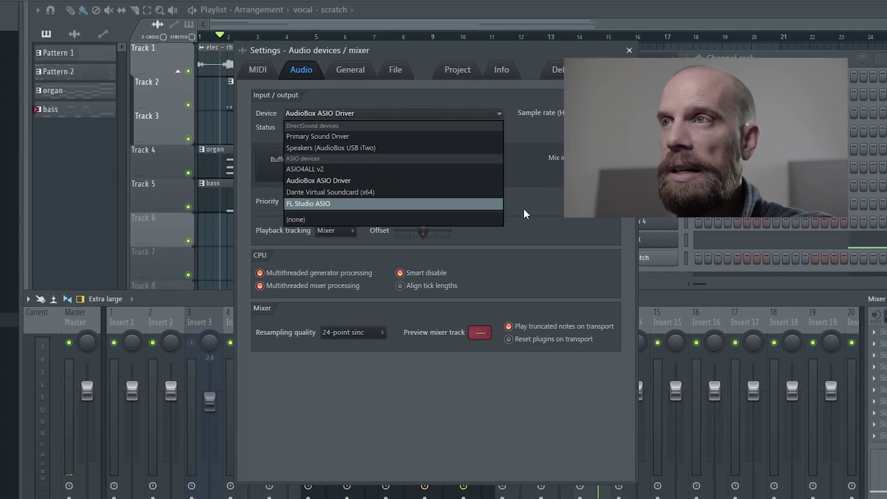
pyautogui.click(523, 209)
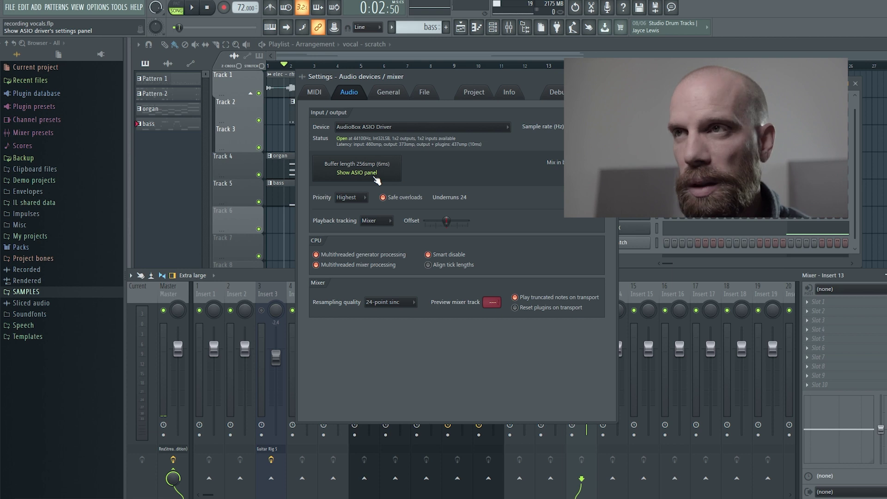
pyautogui.press('Escape')
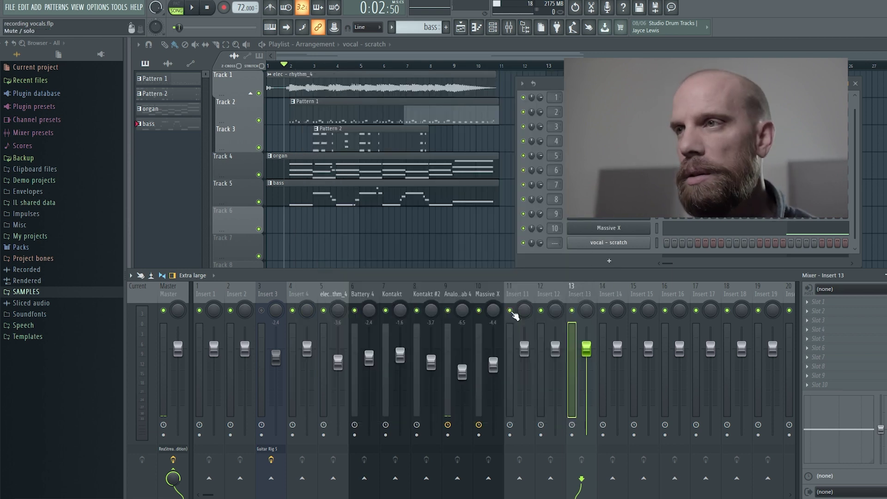
# Step: Set mixer insert 13's audio input to AudioBox ASIO Driver mono Input 1
pyautogui.press('F9')
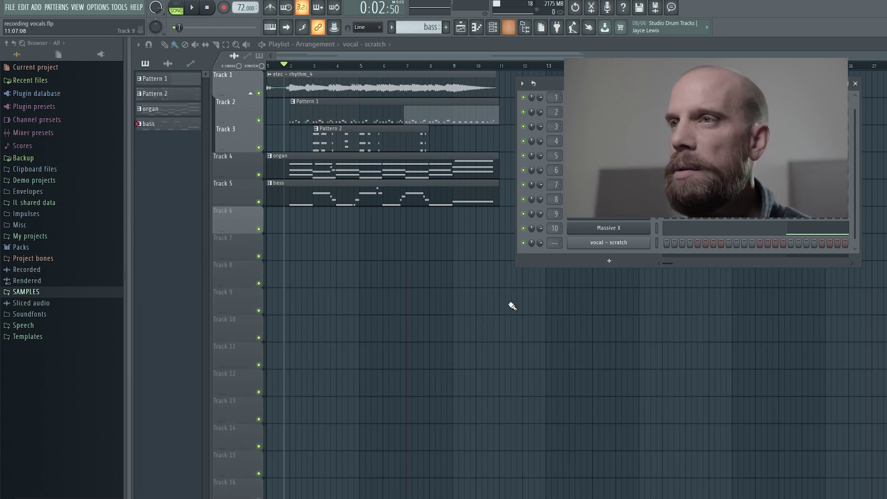
pyautogui.press('F9')
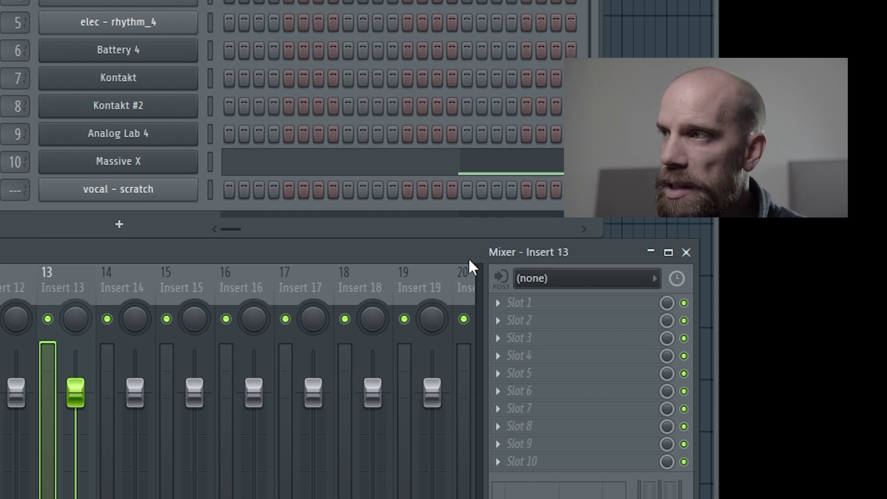
pyautogui.click(655, 279)
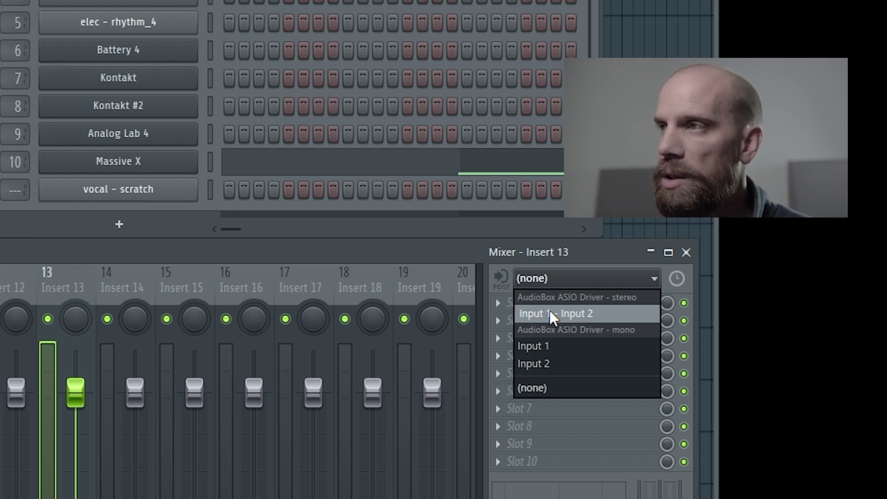
pyautogui.click(550, 345)
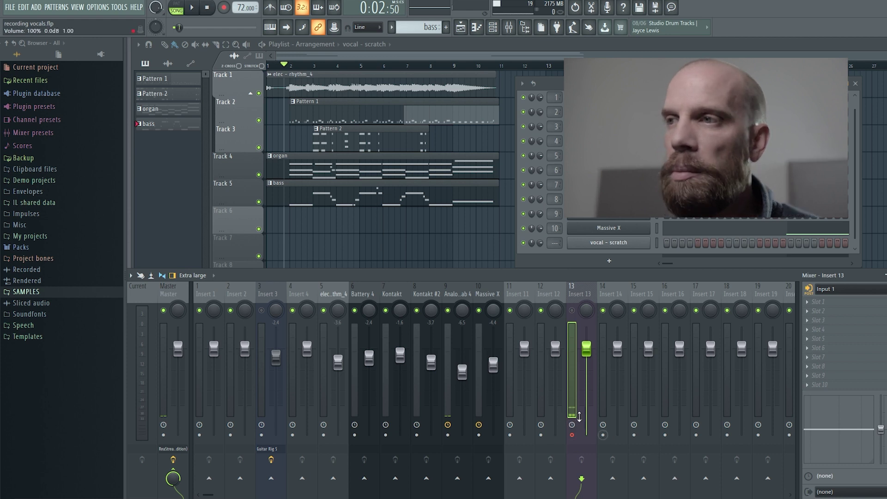
# Step: Arm insert 13 for disk recording into a new file named 'vocal - scratch_v2'
pyautogui.click(572, 435)
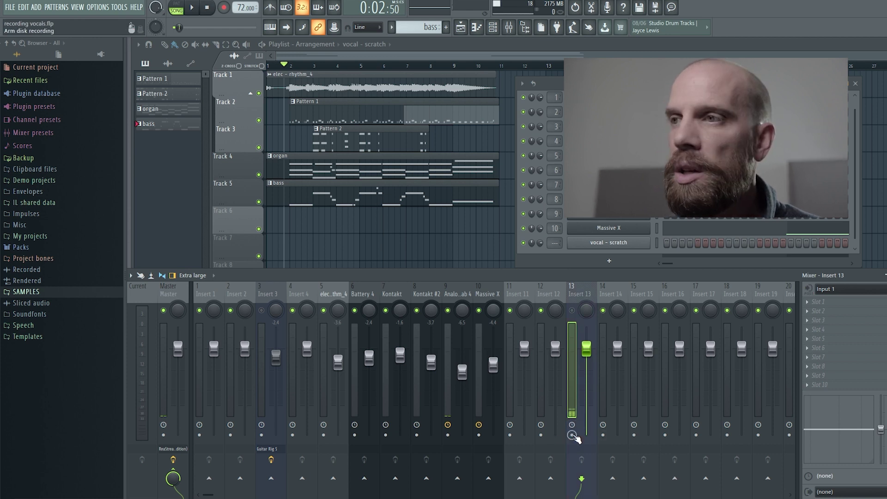
pyautogui.click(571, 435)
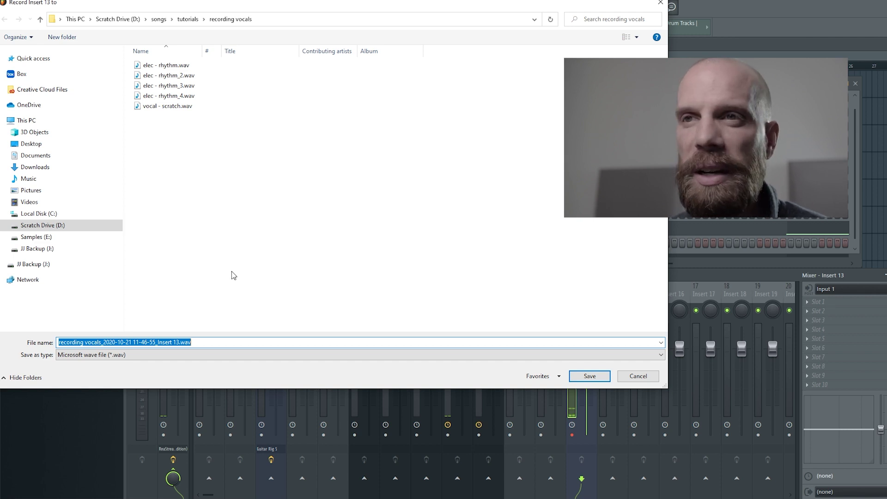
pyautogui.write('vocla')
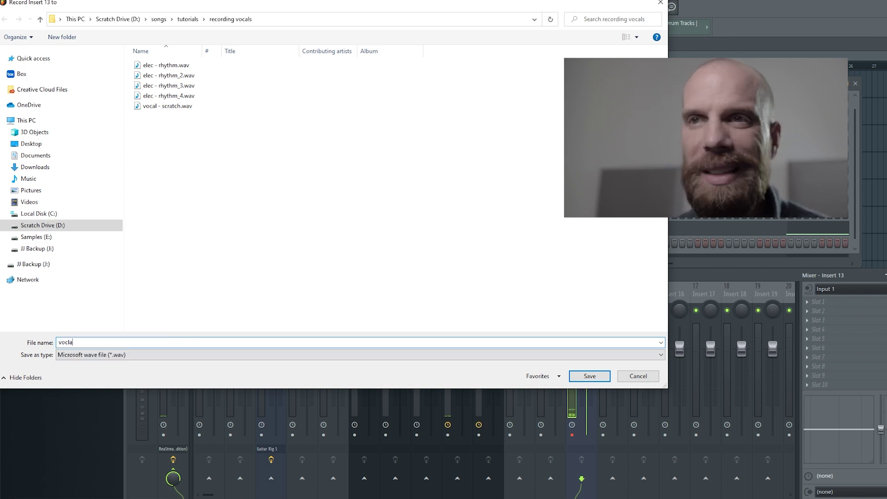
pyautogui.press('BackSpace')
pyautogui.press('BackSpace')
pyautogui.write('al - scratch')
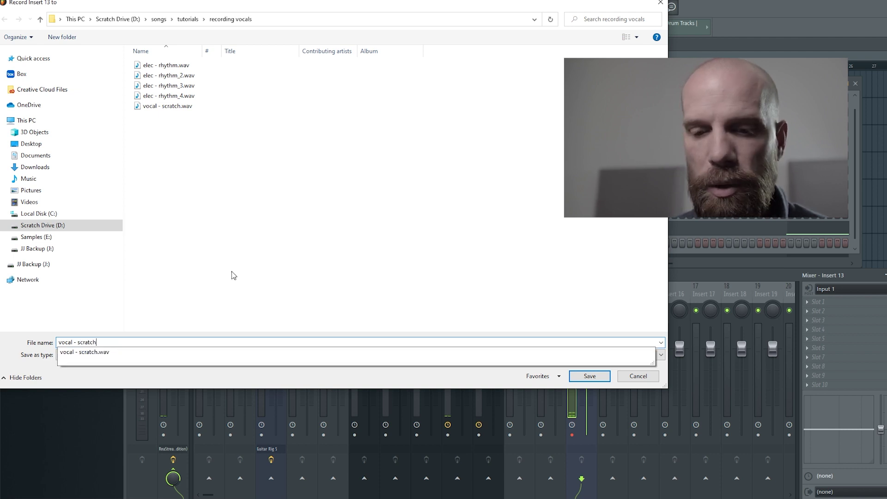
pyautogui.write('_v2')
pyautogui.press('Return')
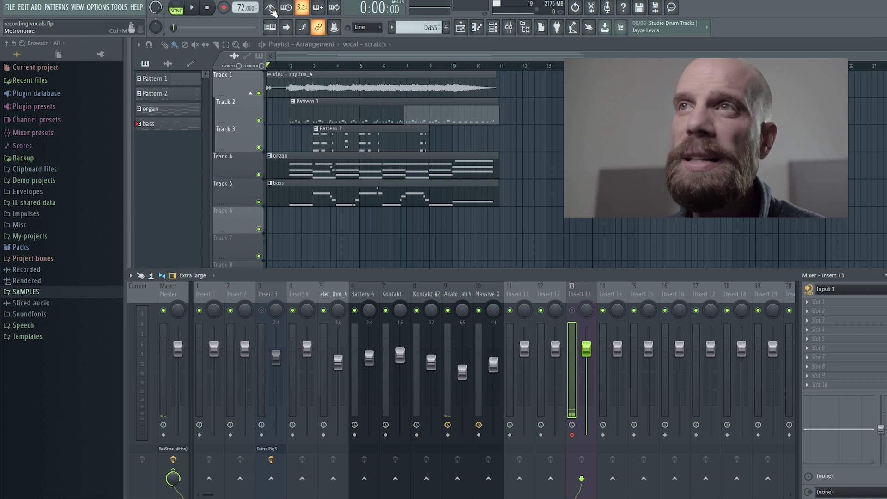
# Step: Turn on the metronome and check the Record button's recording filter options
pyautogui.click(271, 8)
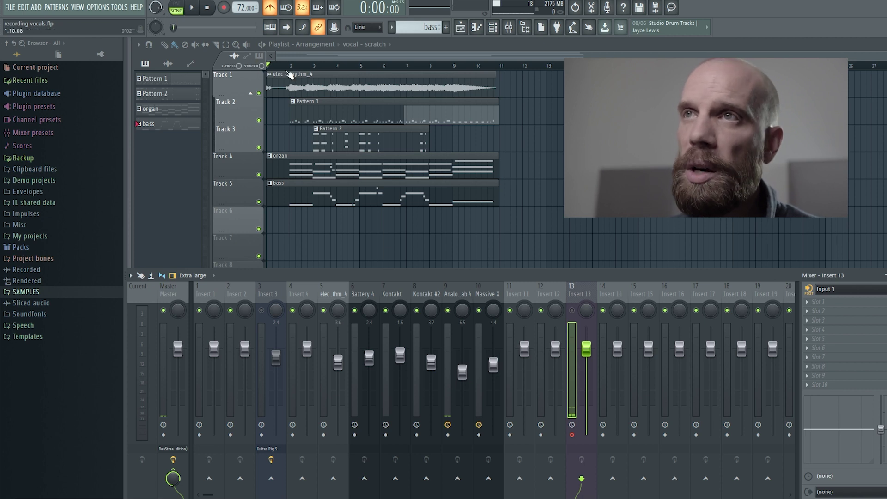
pyautogui.rightClick(224, 8)
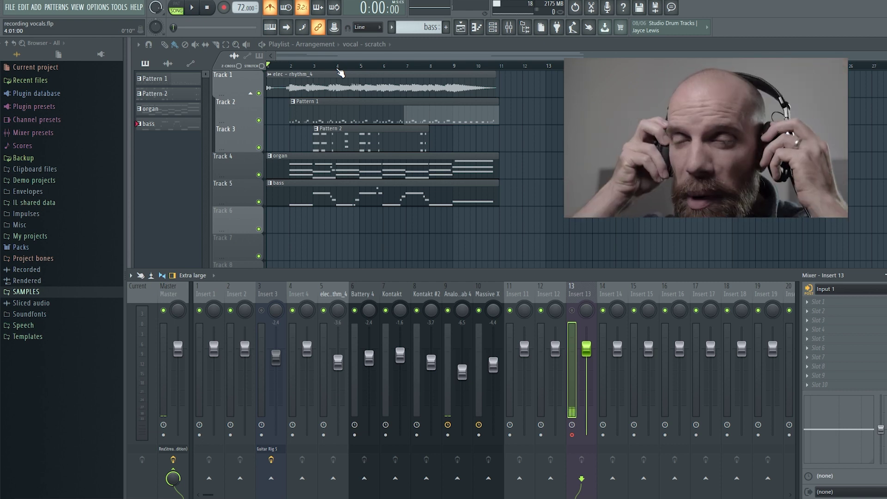
# Step: Play the arrangement from bar 2, rewind to the song start, and unmute insert 13
pyautogui.press('F9')
pyautogui.click(293, 67)
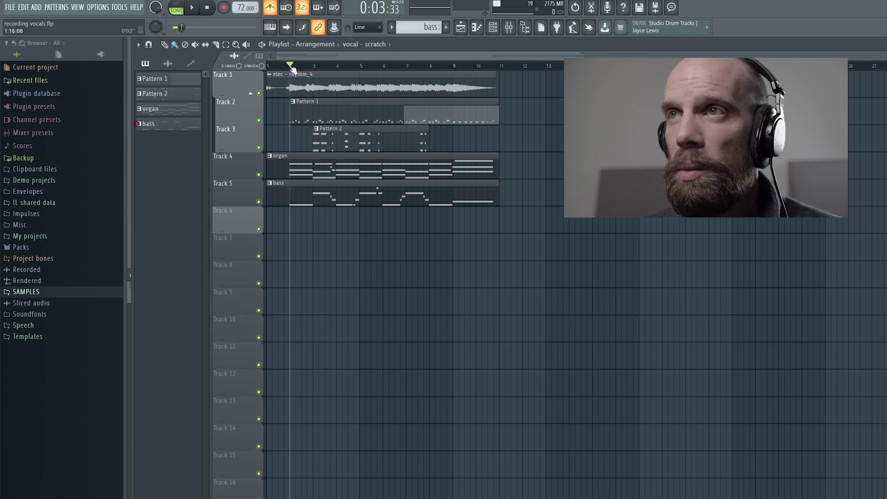
pyautogui.press('space')
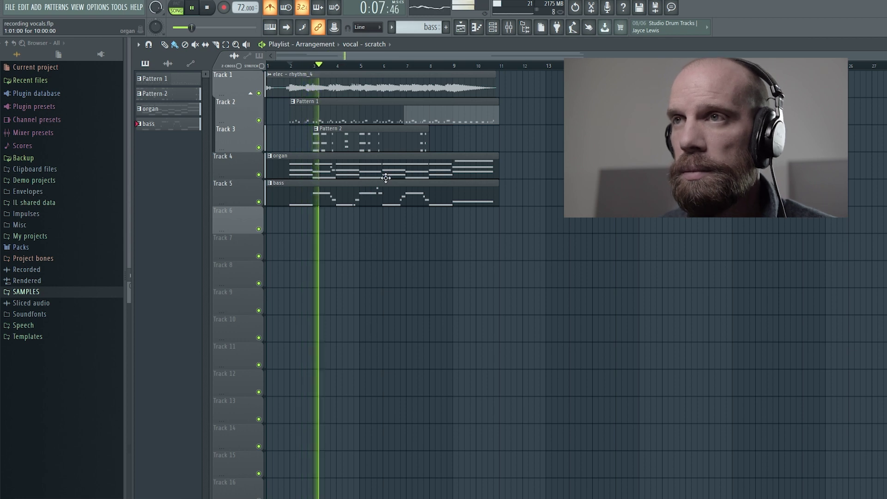
pyautogui.press('space')
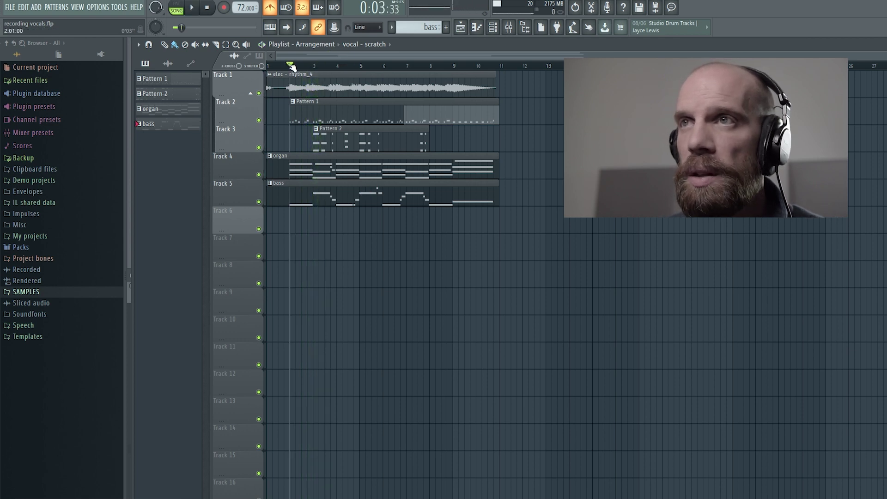
pyautogui.click(266, 64)
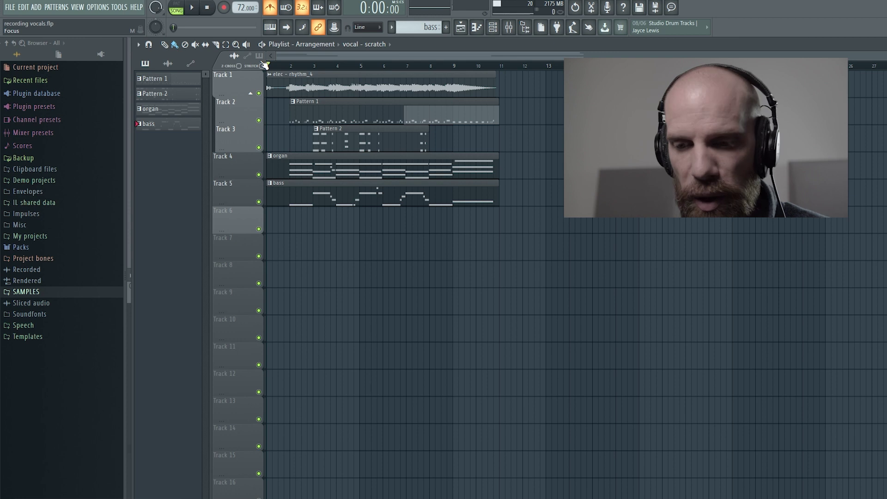
pyautogui.press('F9')
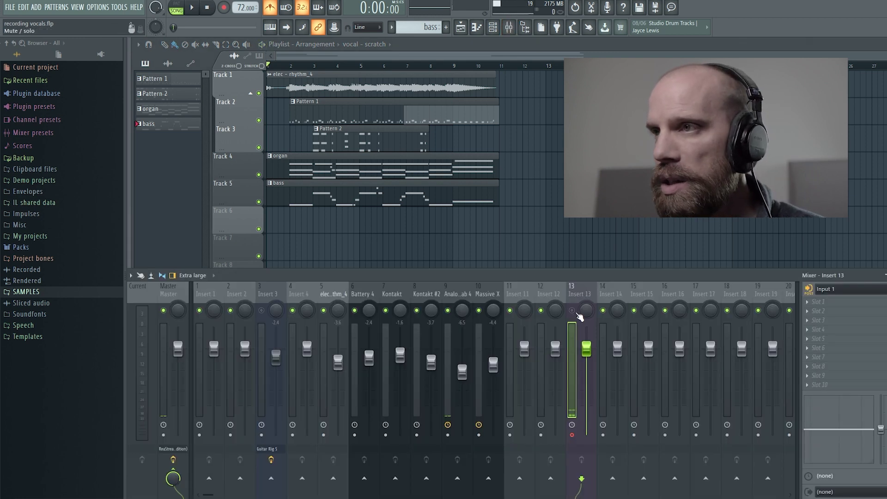
pyautogui.click(572, 311)
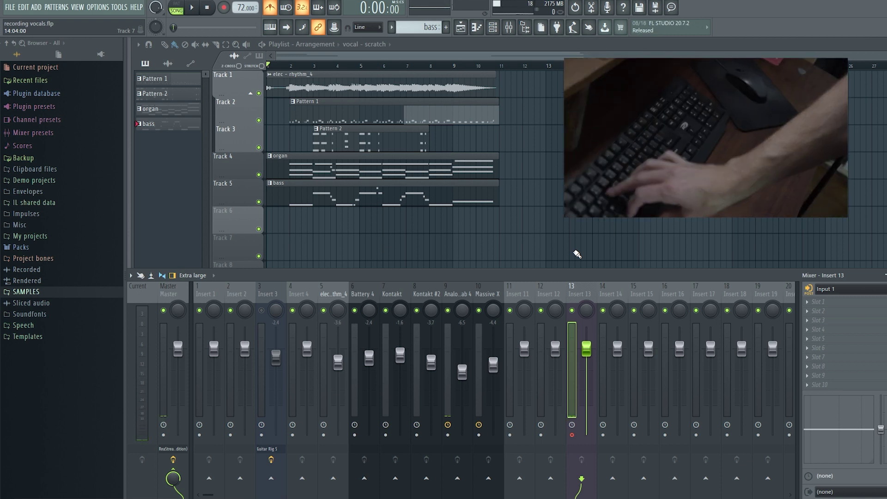
# Step: Start recording the vocal take through insert 13 with a count-in
pyautogui.press('space')
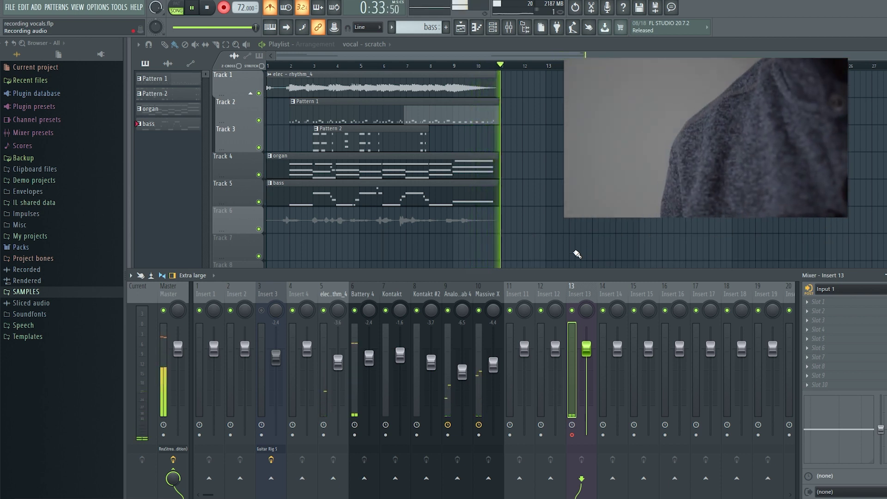
# Step: Stop recording so vocal - scratch_v2 lands on Track 6, then show the Channel Rack
pyautogui.press('space')
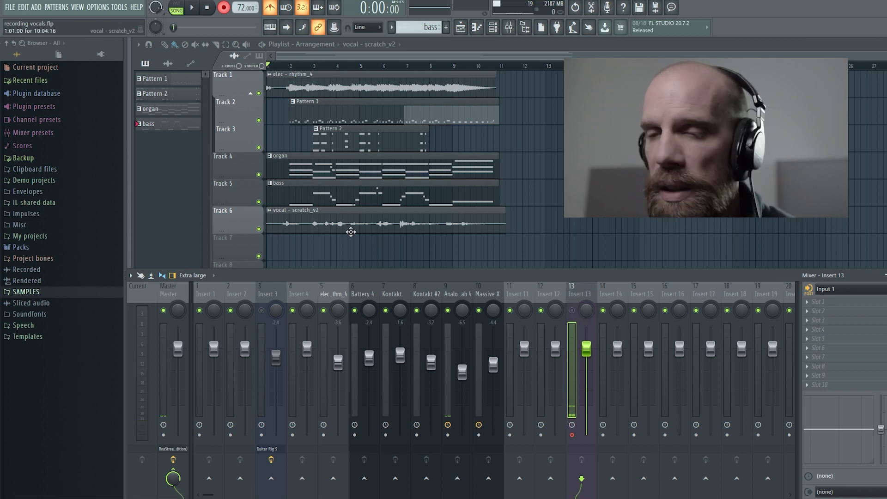
pyautogui.press('F6')
# Step: Enable Normalize on the vocal - scratch_v2 sample's channel settings and close the window
pyautogui.click(608, 243)
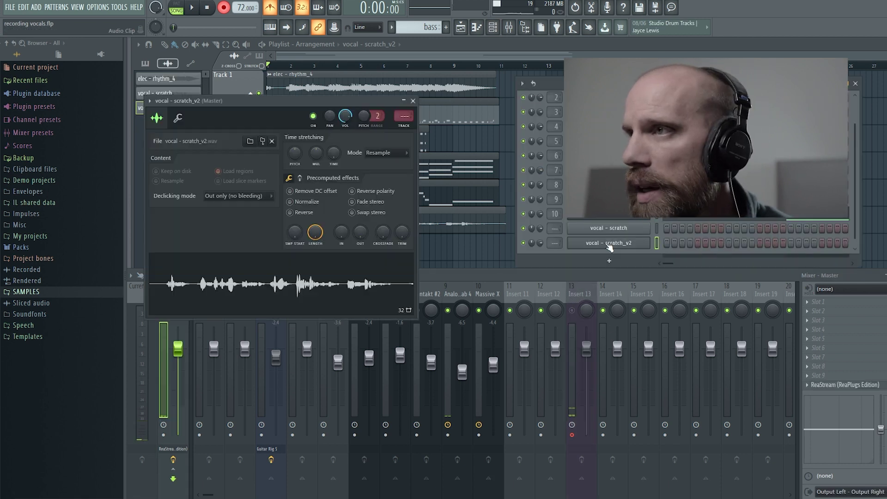
pyautogui.click(290, 201)
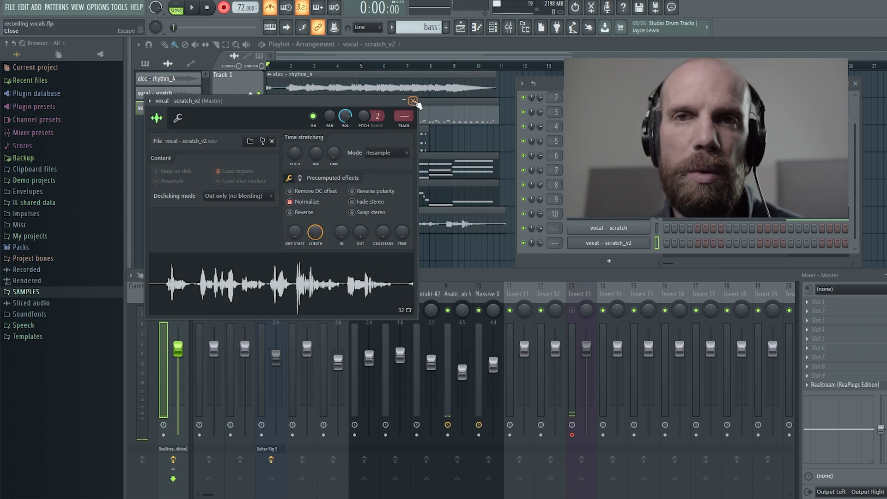
pyautogui.click(413, 101)
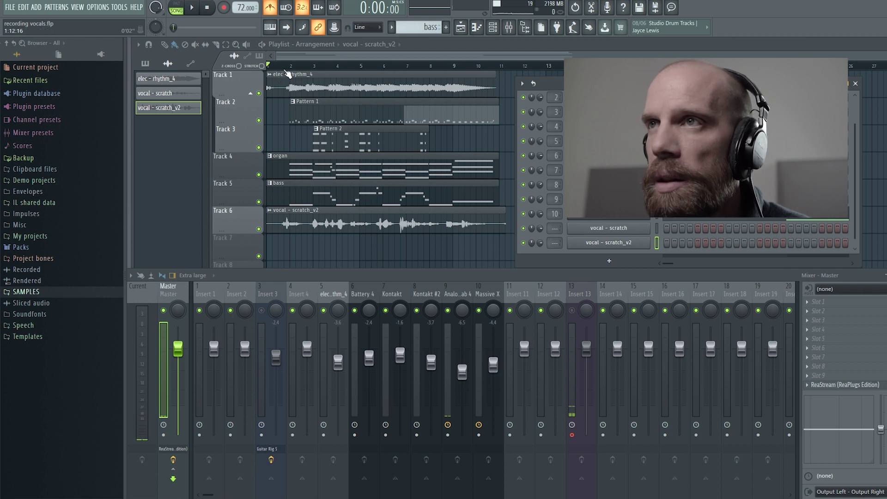
pyautogui.press('space')
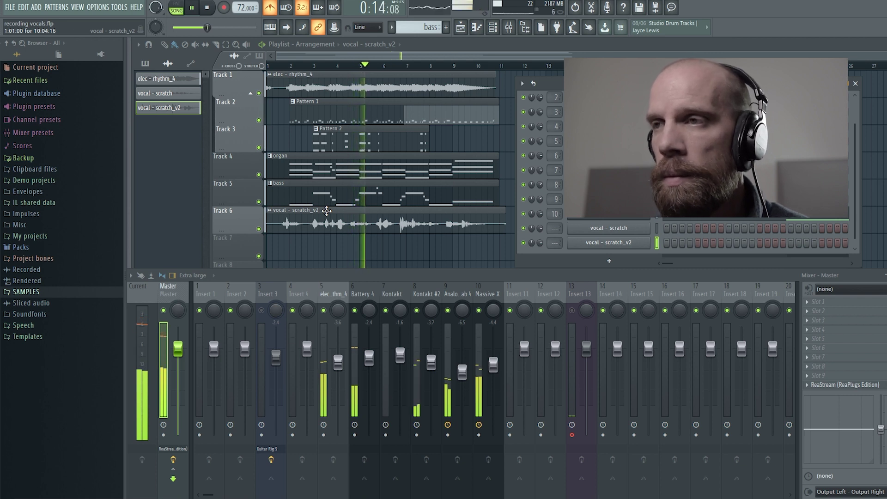
pyautogui.press('space')
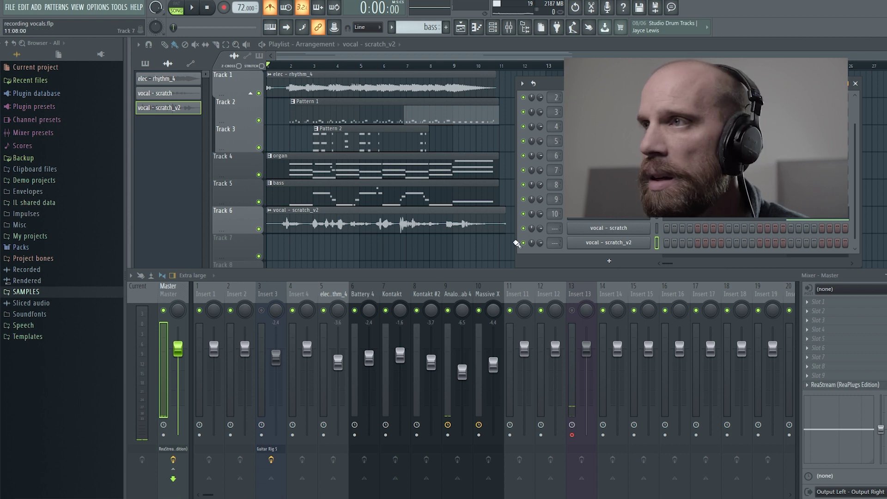
pyautogui.click(619, 242)
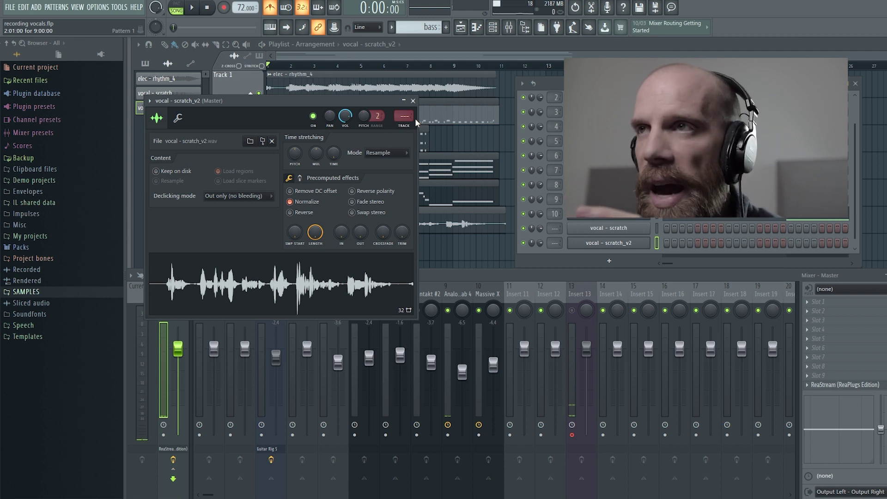
pyautogui.click(413, 100)
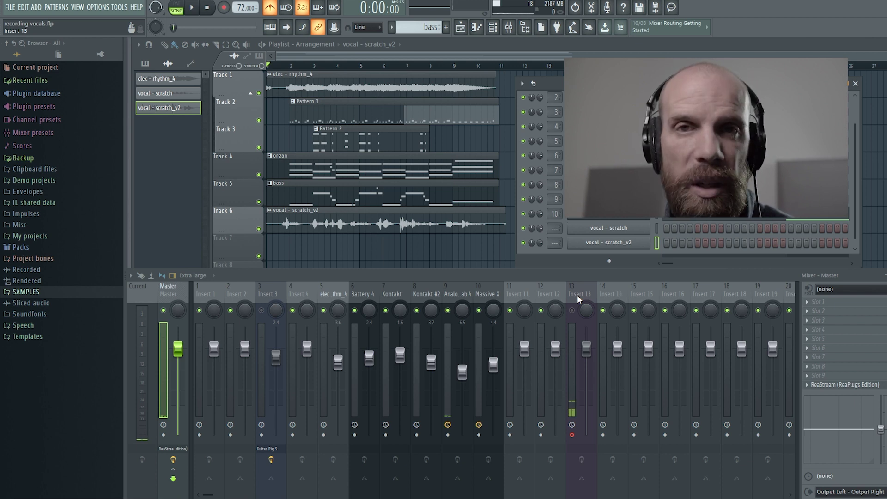
# Step: Select mixer insert 13 to show its effect slots
pyautogui.click(578, 296)
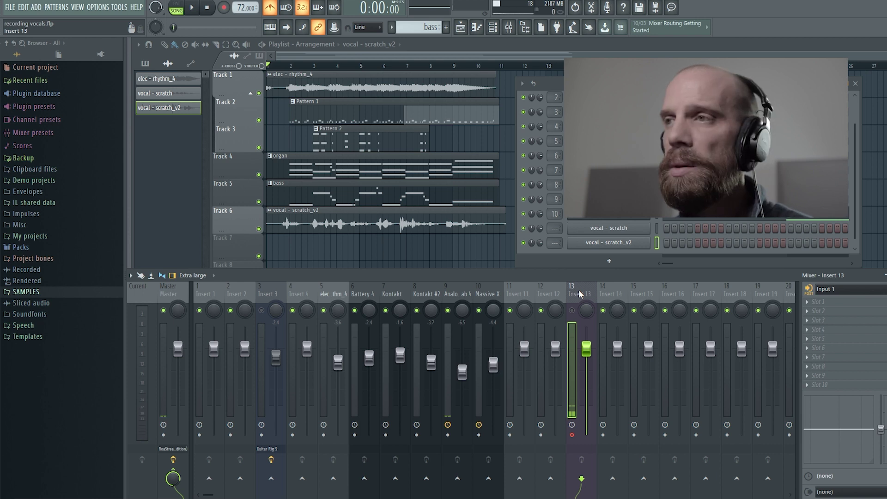